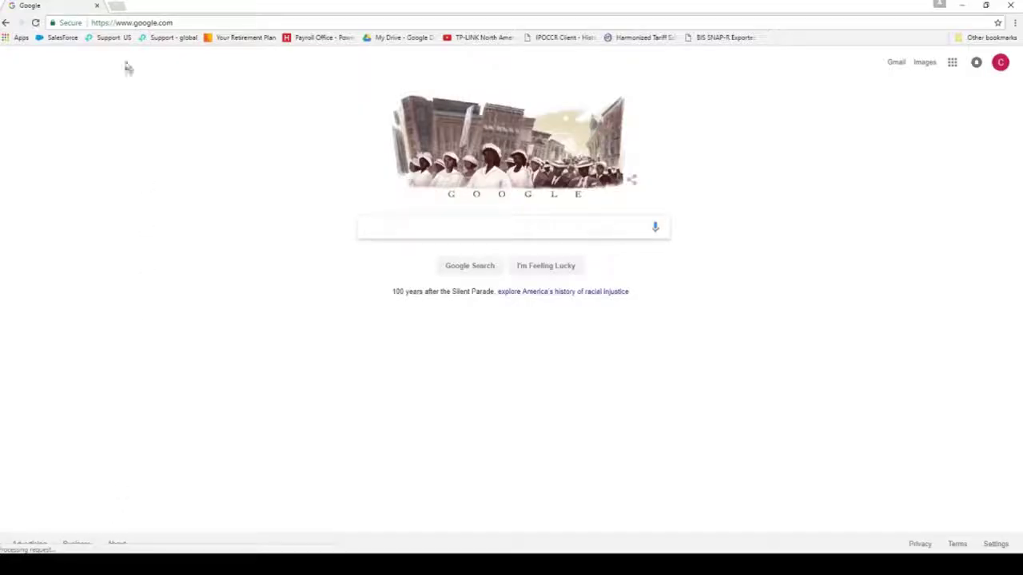
Load the router admin page at tplinkwifi.net in Chrome
left_click(134, 24)
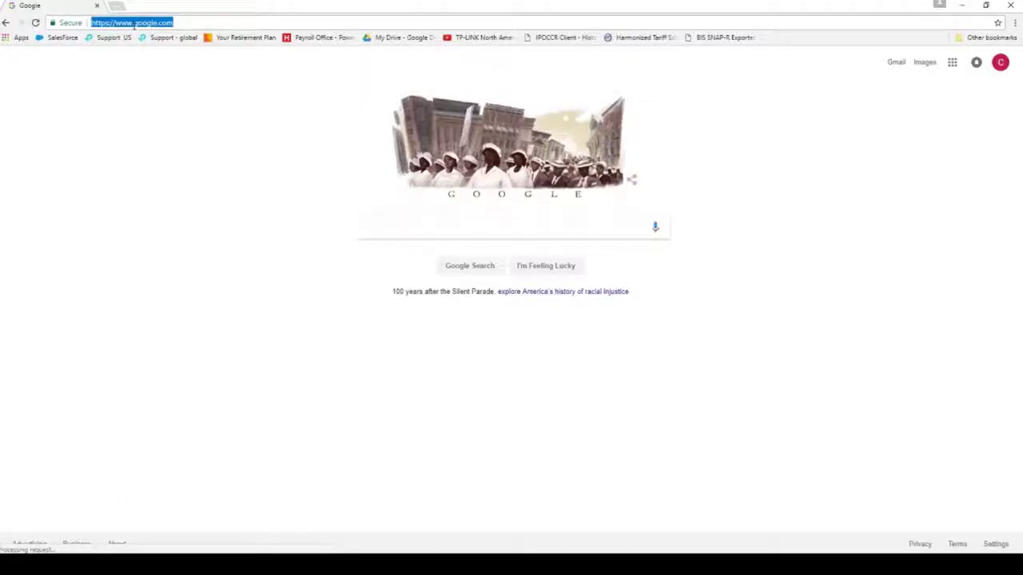
type("tplinkwifi")
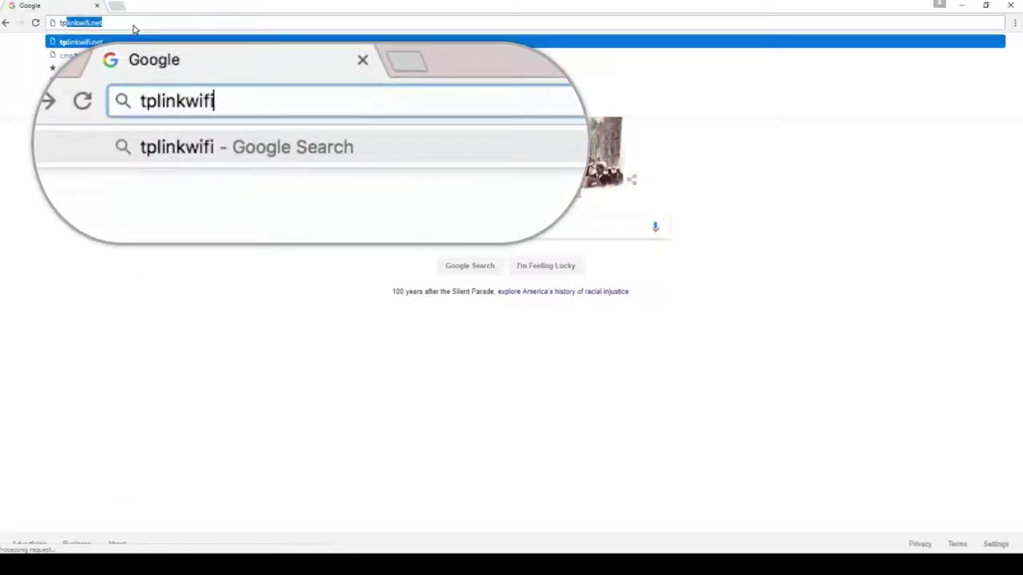
type(".net")
key("Return")
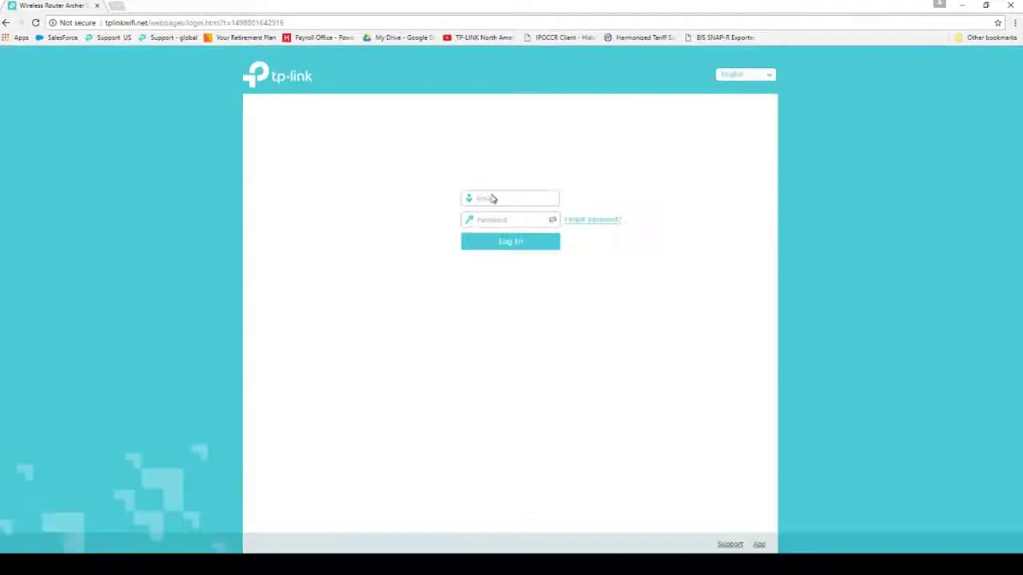
Log in with the saved account e-mail and the account password
left_click(487, 199)
left_click(368, 266)
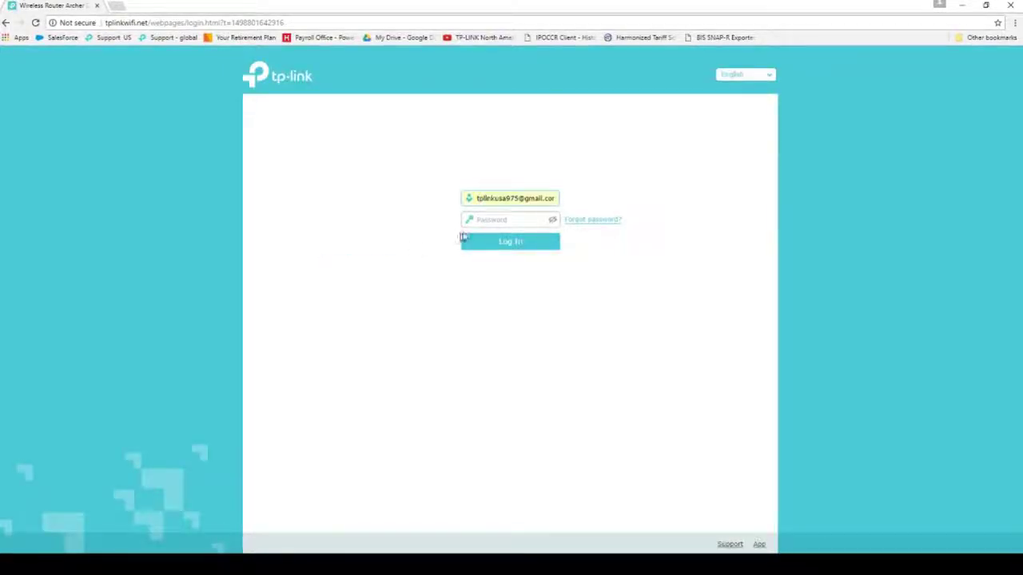
left_click(482, 219)
key("ctrl+v")
left_click(493, 242)
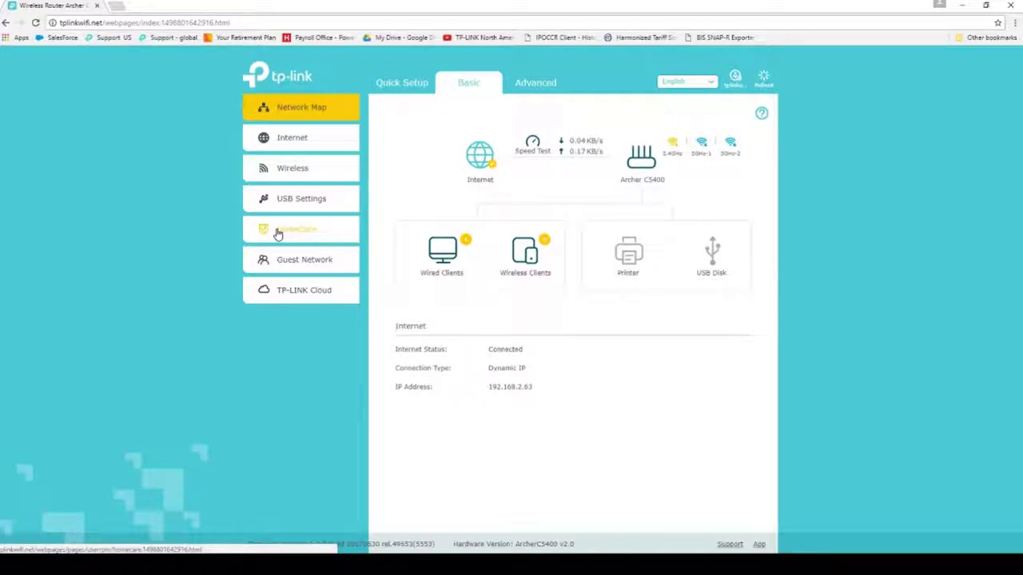
Go to HomeCare > Parental Controls to view the empty Profiles list
left_click(279, 232)
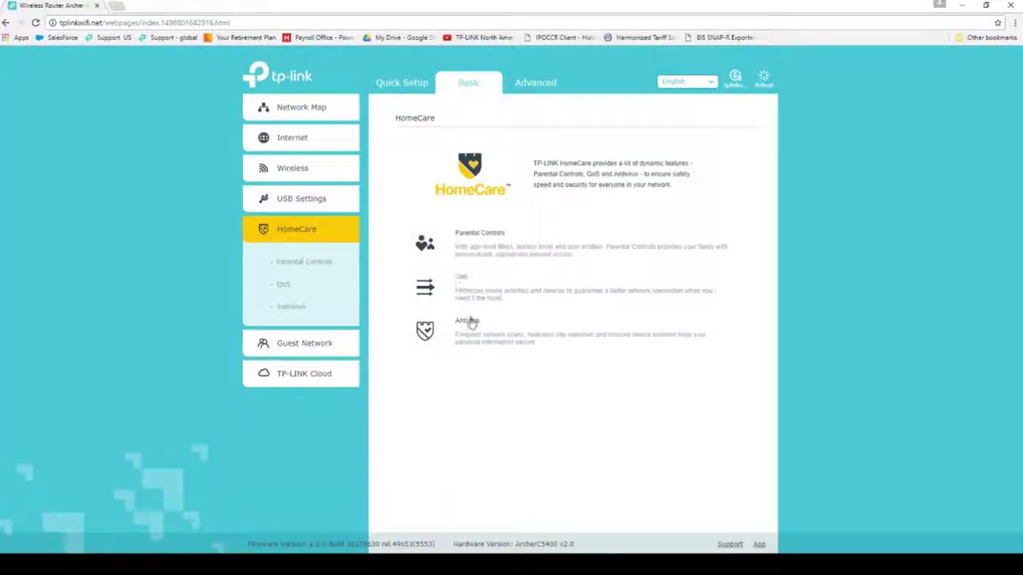
left_click(475, 234)
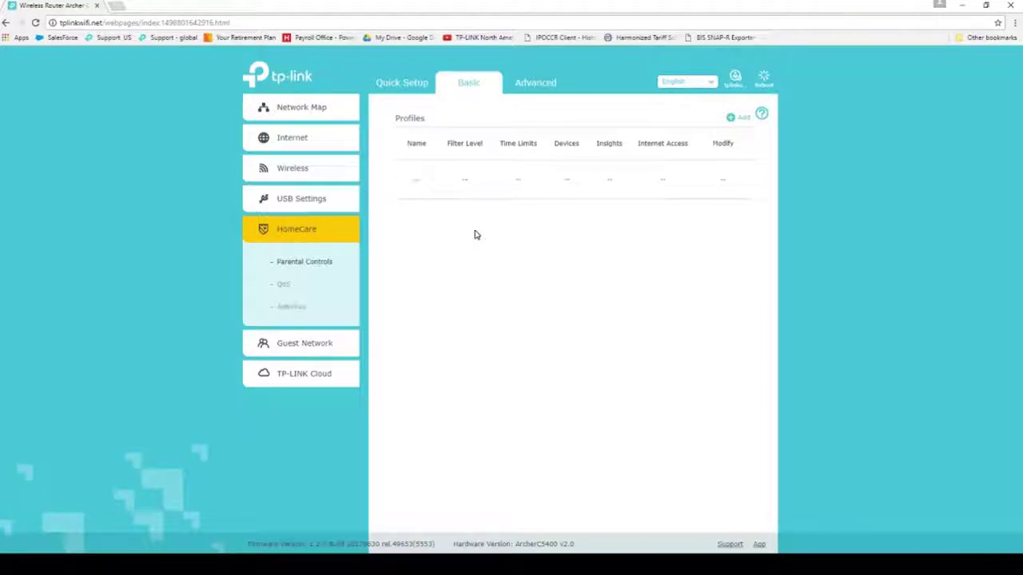
Create a profile named 'child' with the UNKNOWN device and the desktop PC assigned
left_click(732, 118)
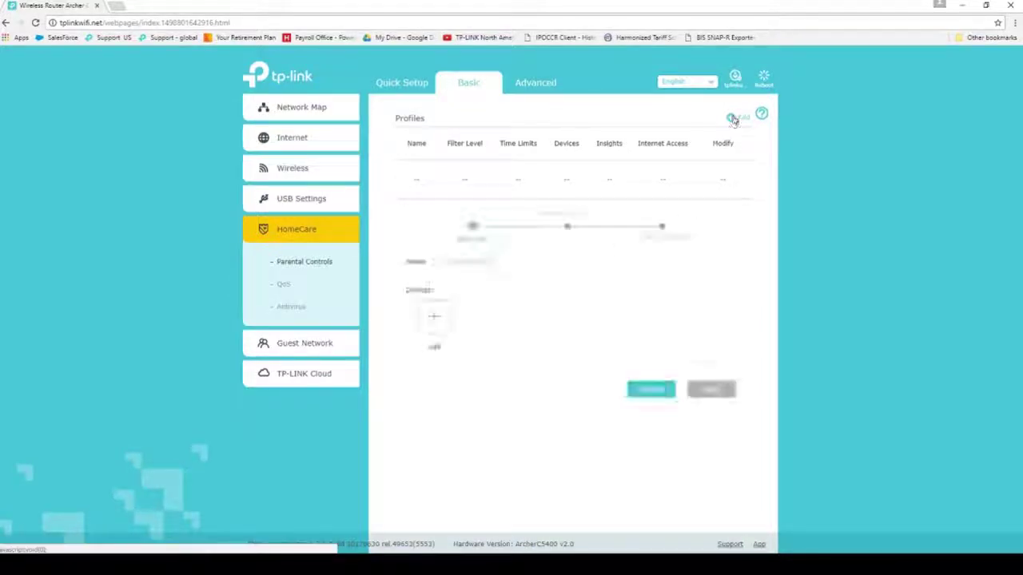
left_click(506, 259)
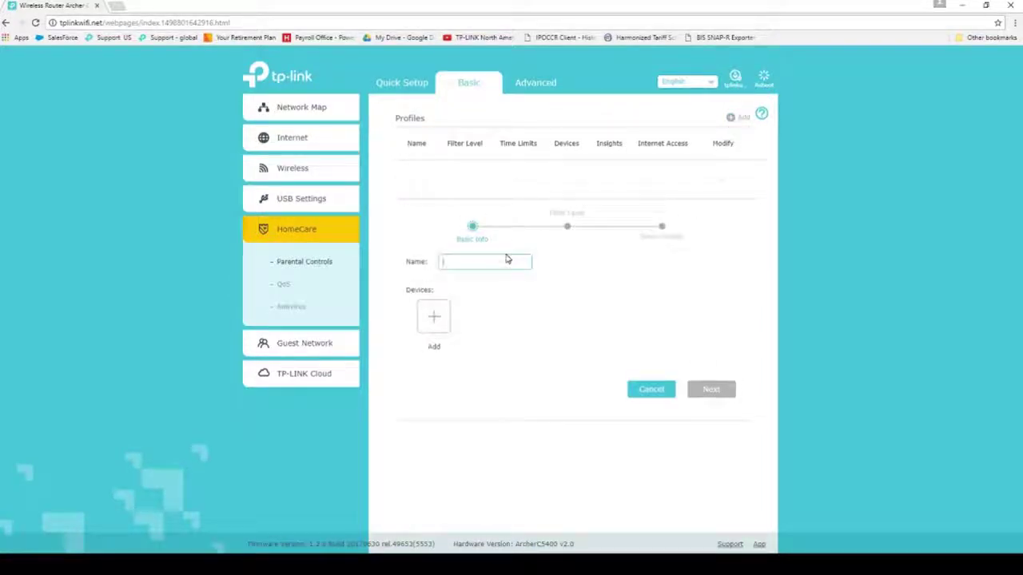
type("dj")
type("d")
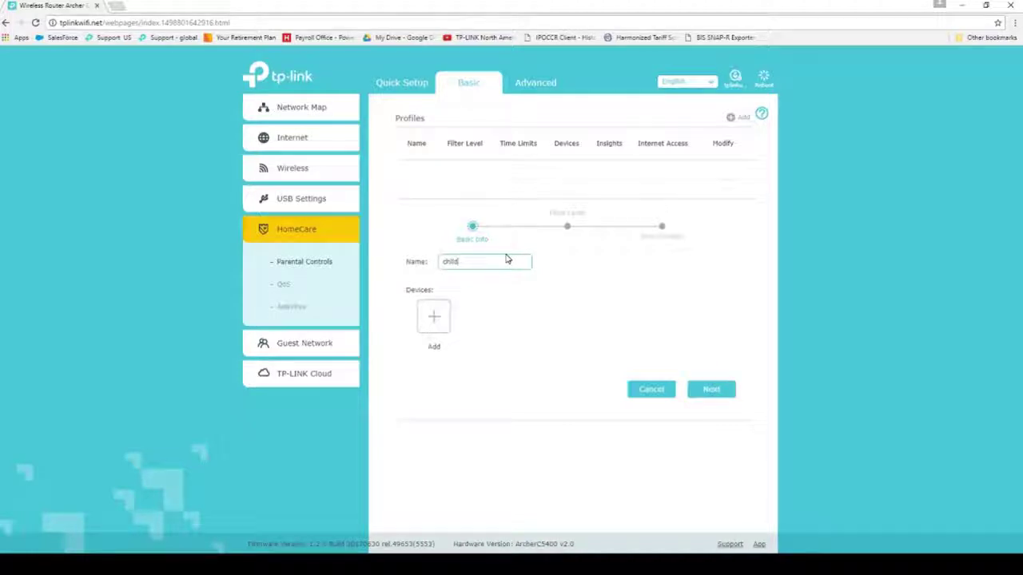
left_click(434, 316)
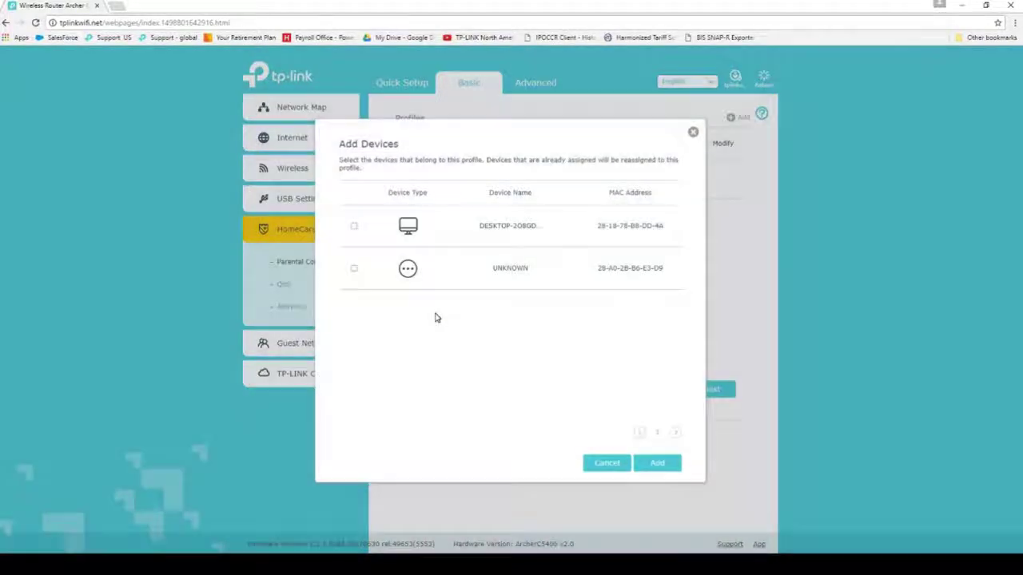
left_click(352, 271)
left_click(353, 229)
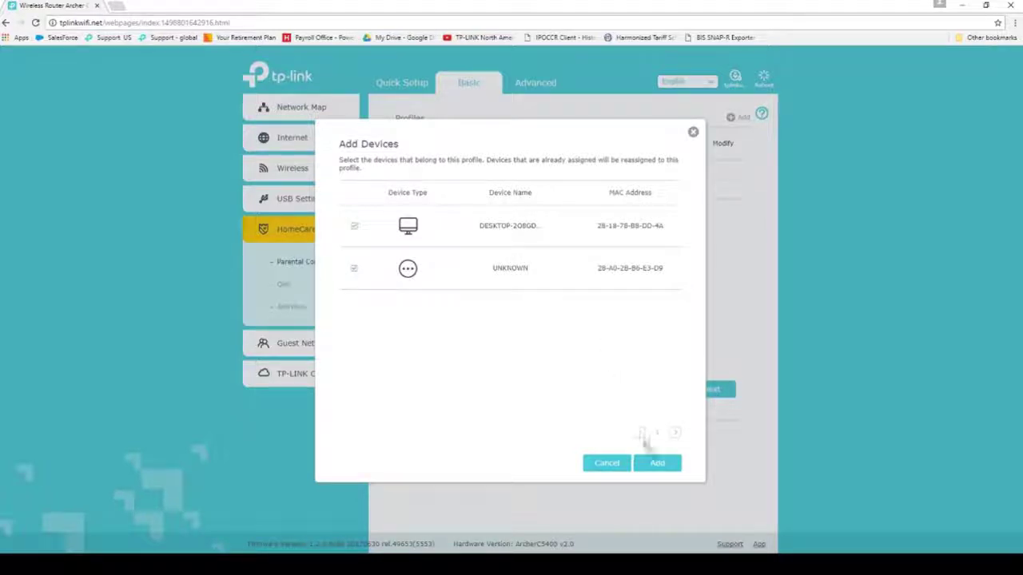
left_click(656, 463)
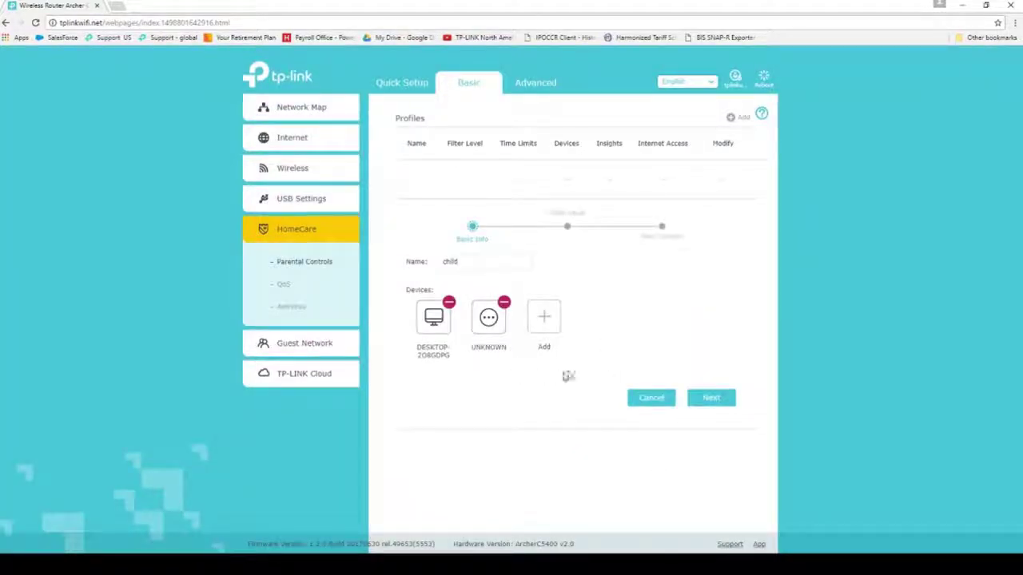
left_click(712, 397)
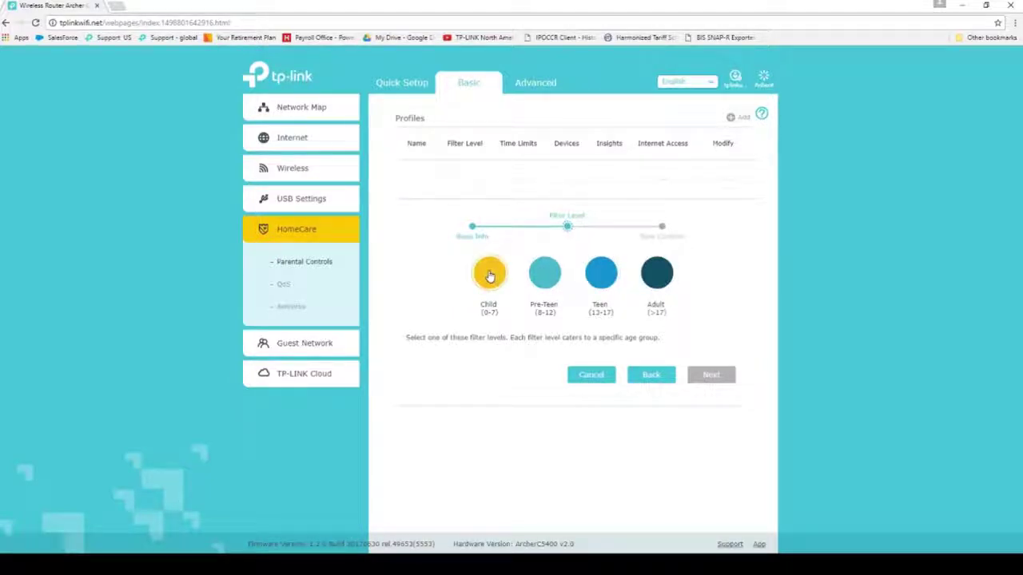
Choose the Child (0-7) filter level and add Facebook to the filter content
left_click(489, 276)
scroll(475, 376, "down", 1)
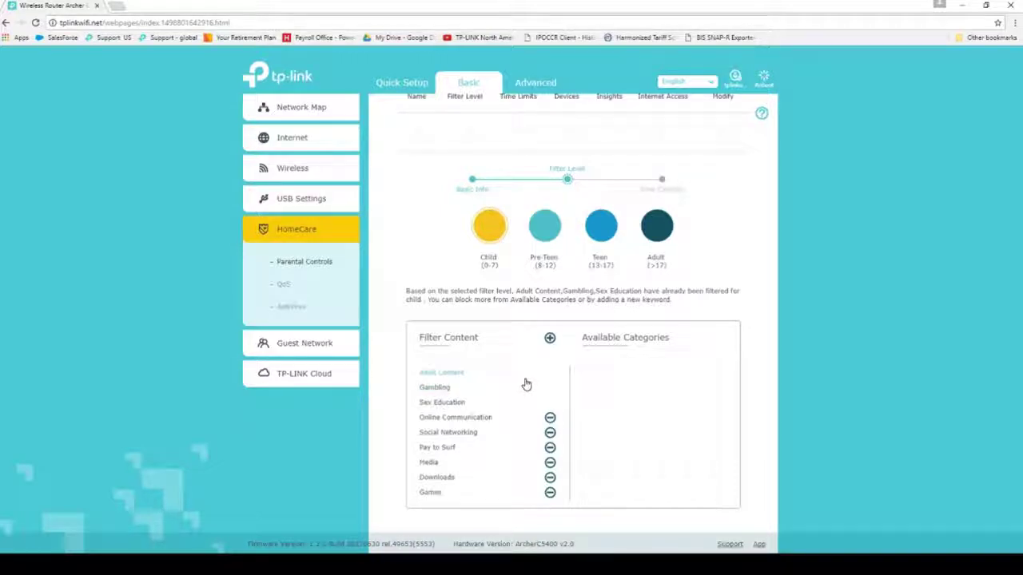
left_click(551, 341)
left_click(463, 300)
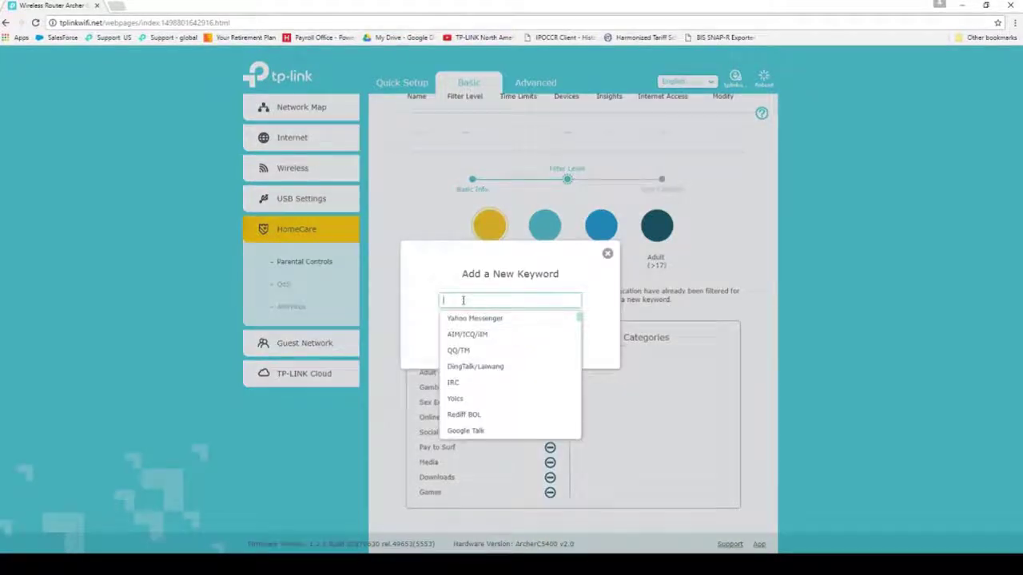
type("face")
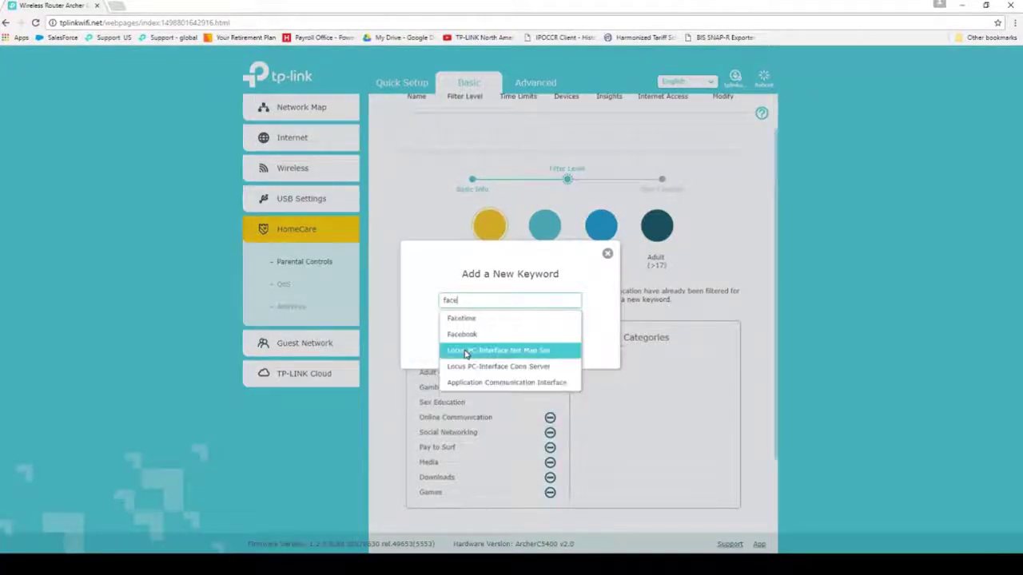
left_click(511, 334)
left_click(515, 334)
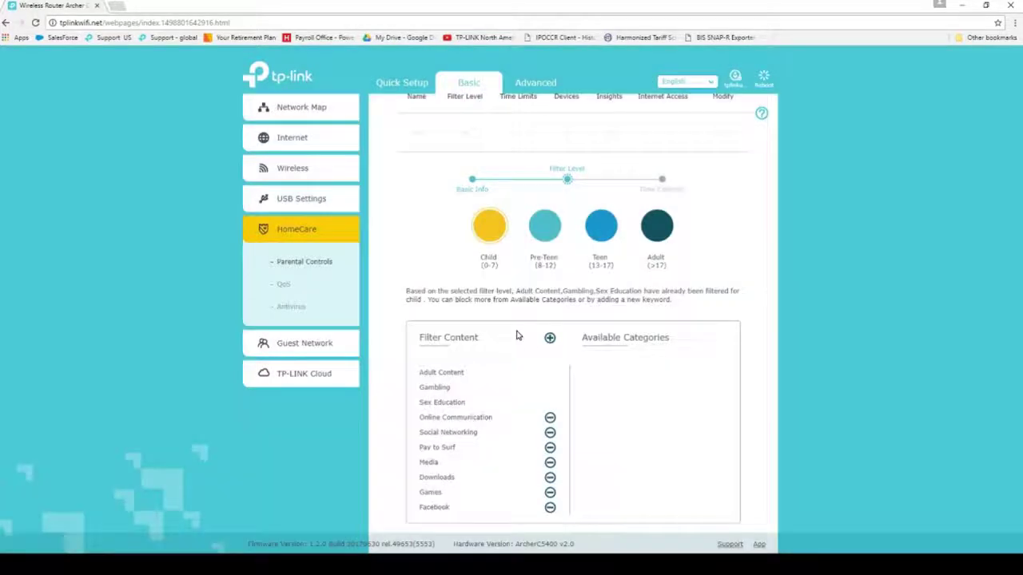
Remove Facebook from the blocked categories and continue to Time Controls
left_click(550, 511)
scroll(660, 398, "down", 1)
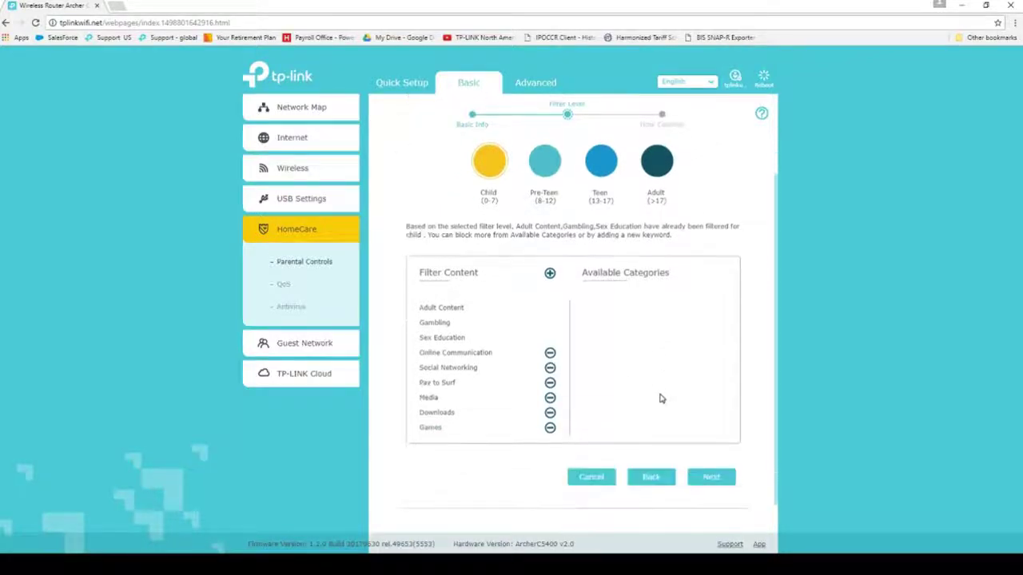
scroll(660, 397, "down", 1)
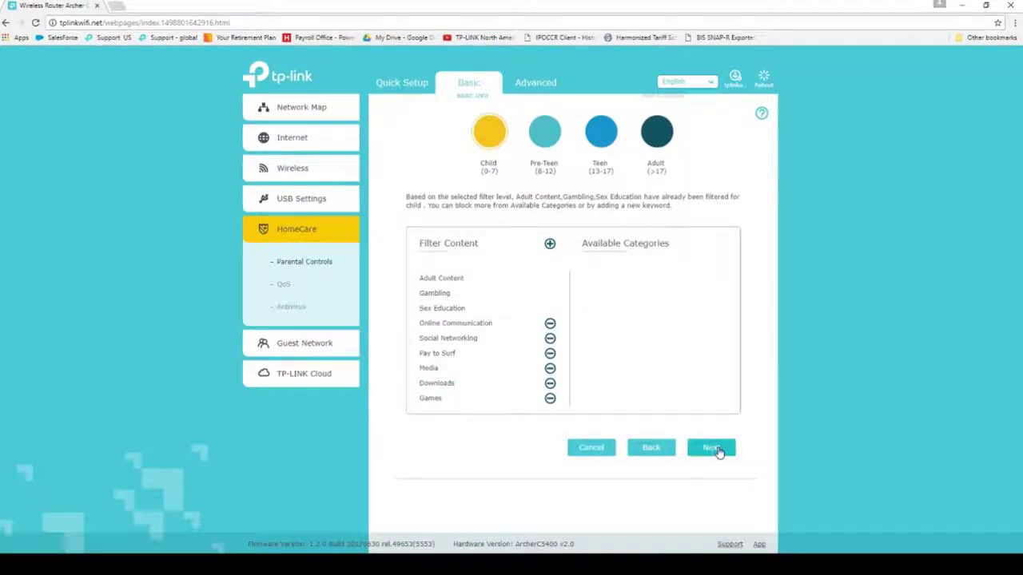
left_click(714, 449)
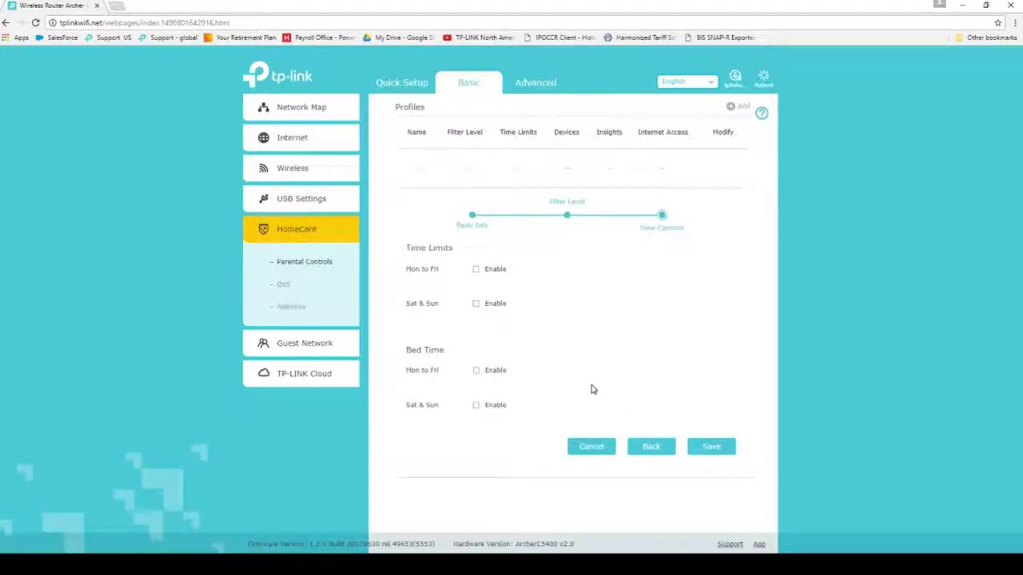
Enable a Mon–Fri 3h30min time limit and 07:00 PM bedtime, save, and return to Network Map
left_click(476, 269)
left_click(477, 370)
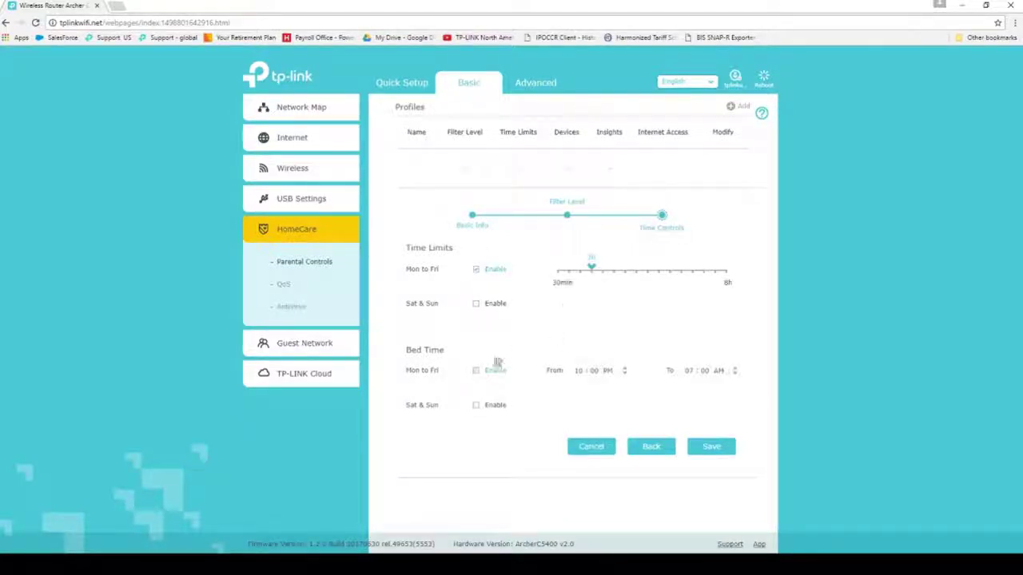
left_click_drag(586, 272, 625, 270)
left_click(625, 374)
left_click(625, 374)
left_click(625, 374)
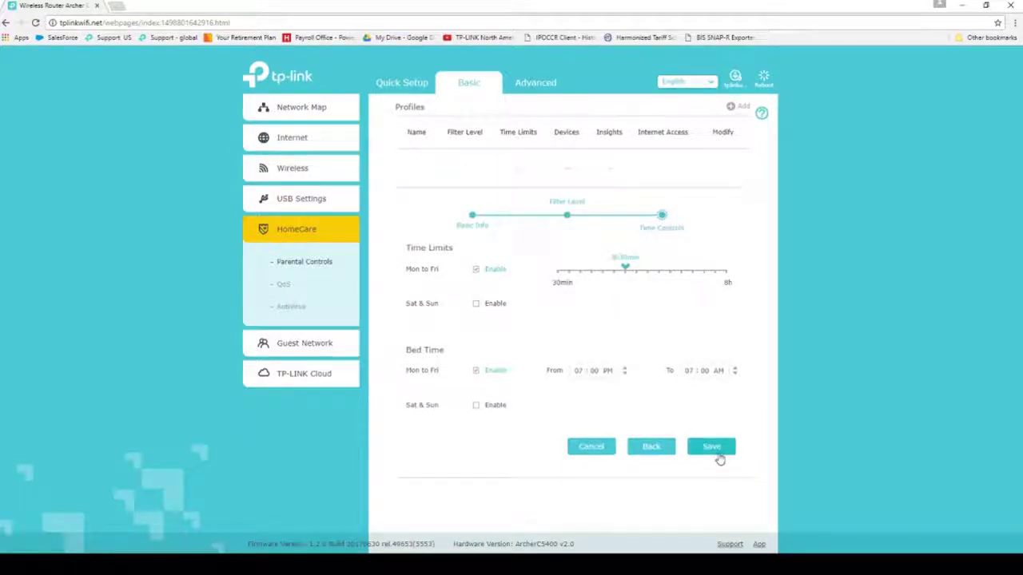
left_click(717, 451)
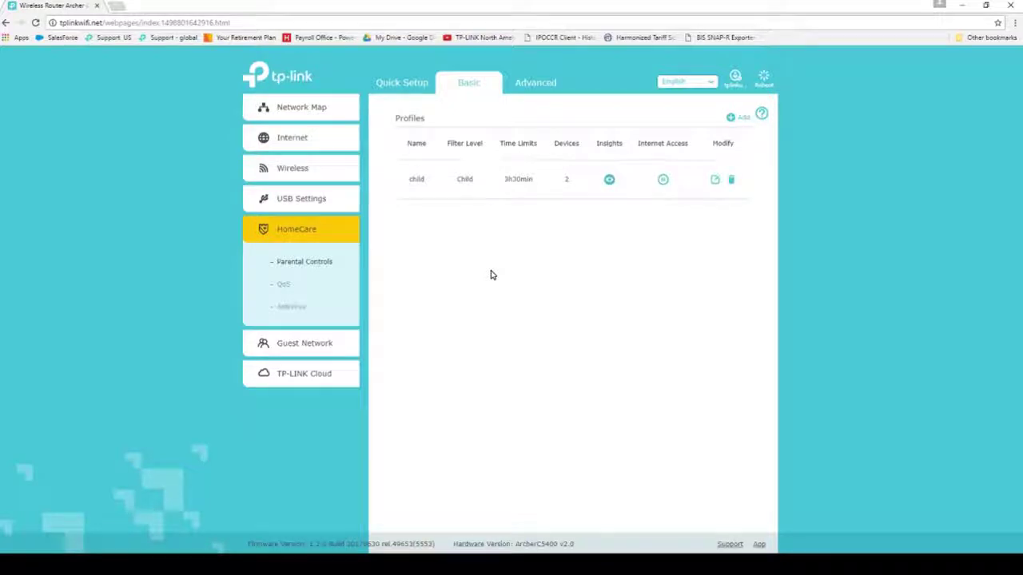
left_click(470, 83)
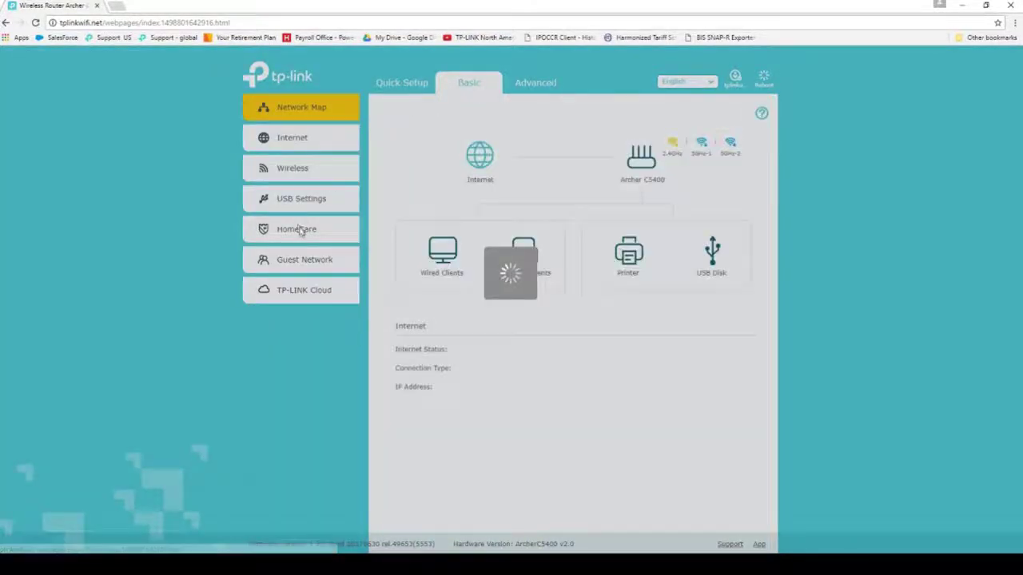
In HomeCare QoS Device Priority, turn on priority for the desktop PC with 4 hours timing
left_click(298, 229)
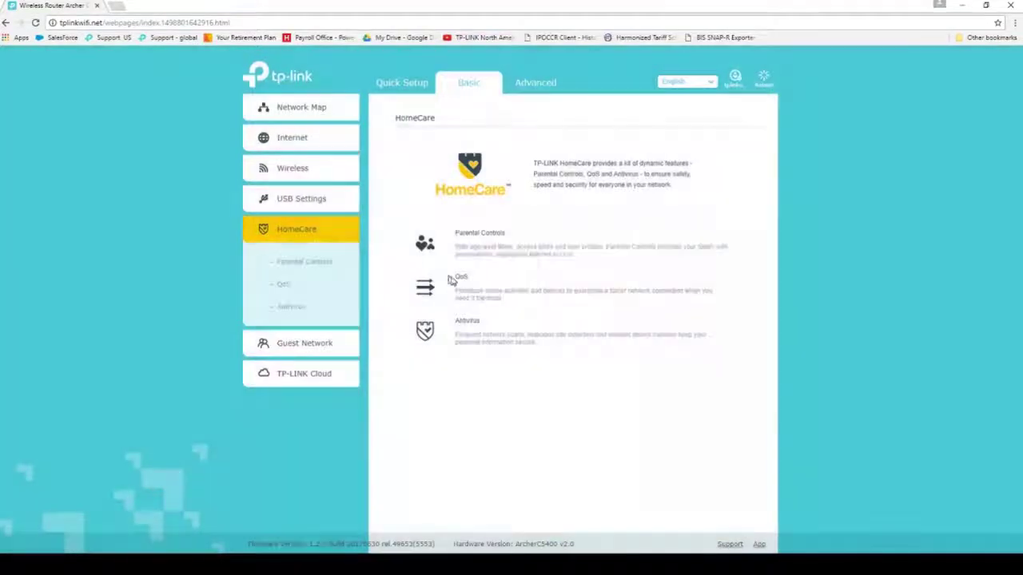
left_click(457, 282)
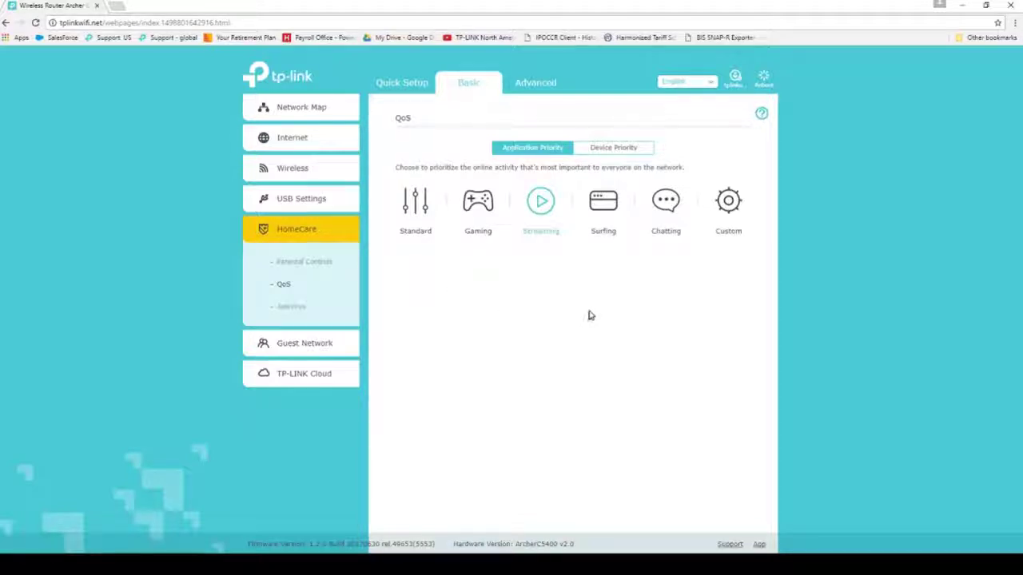
left_click(614, 152)
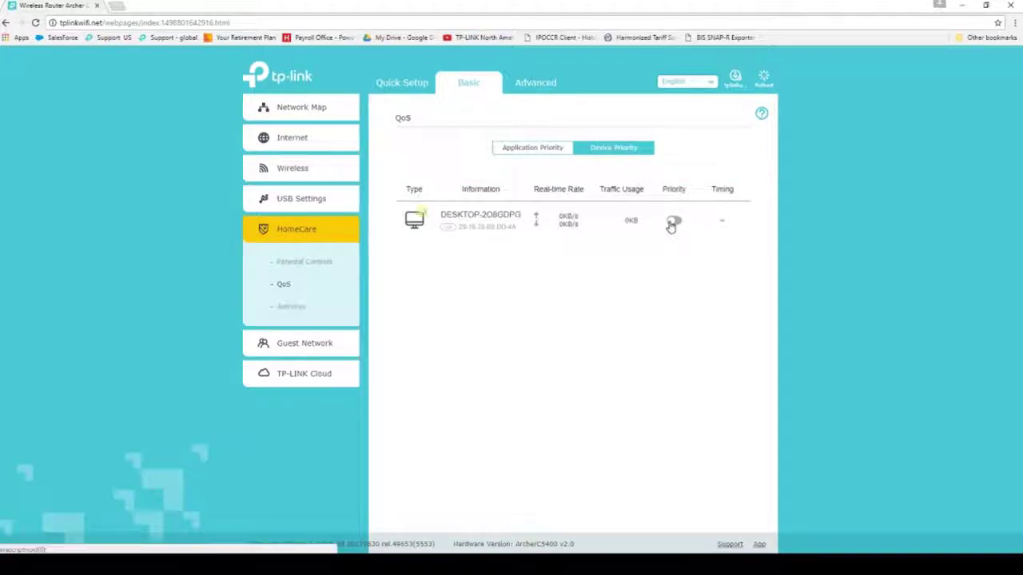
left_click(672, 223)
left_click(724, 221)
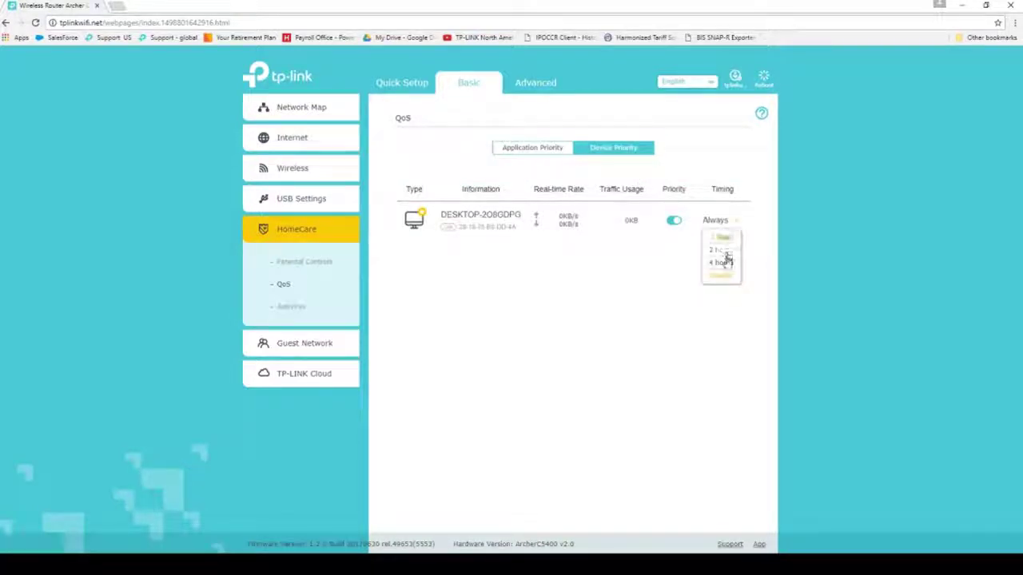
left_click(723, 263)
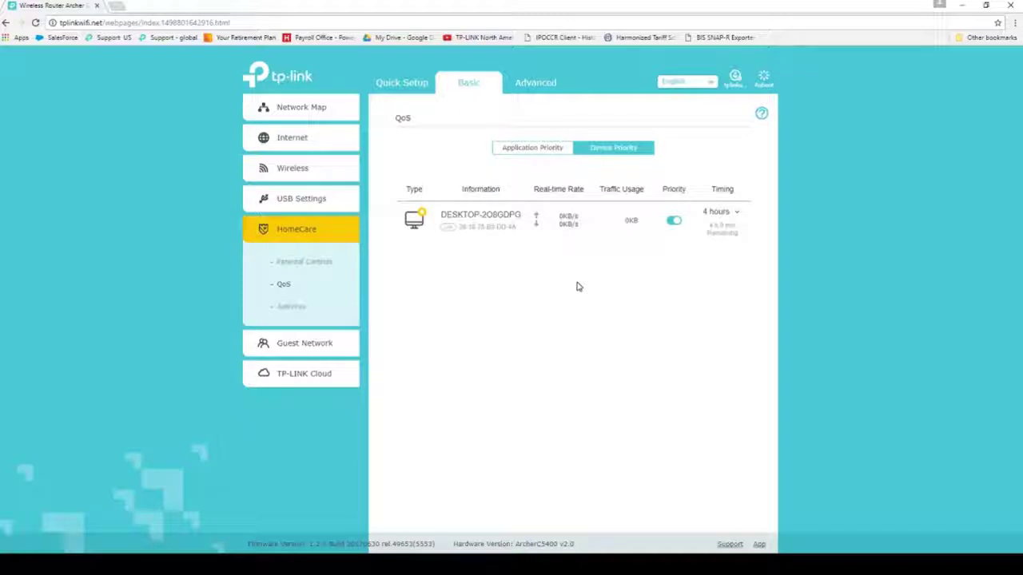
Go to HomeCare > Antivirus and open its Alert History, which lists no alerts
left_click(469, 85)
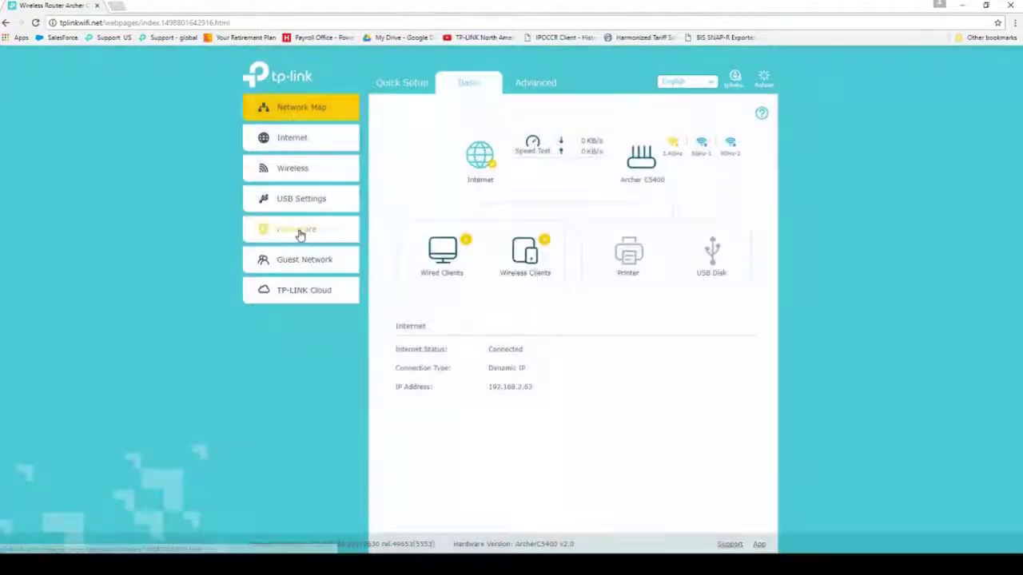
left_click(301, 232)
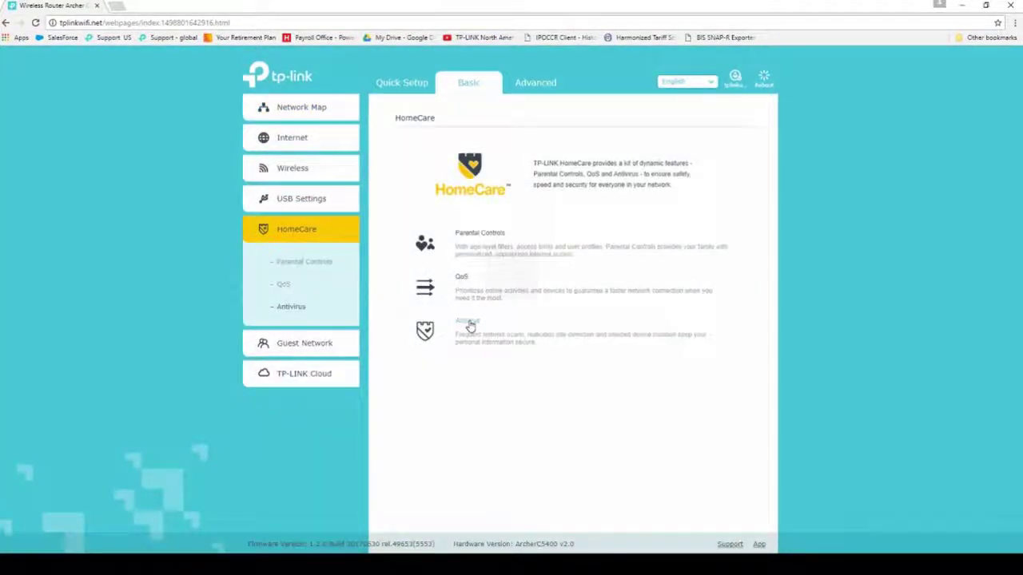
left_click(470, 323)
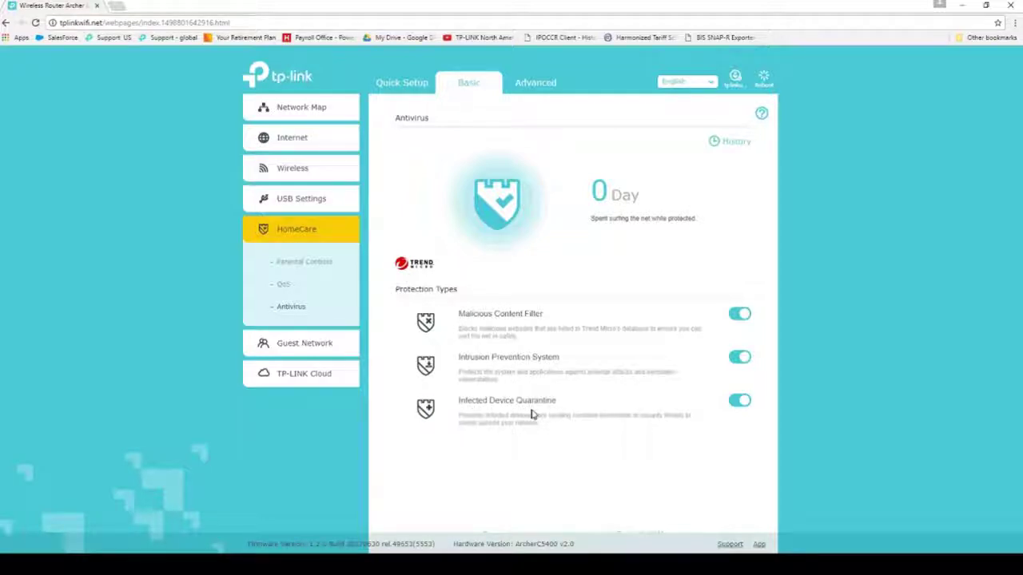
left_click(722, 143)
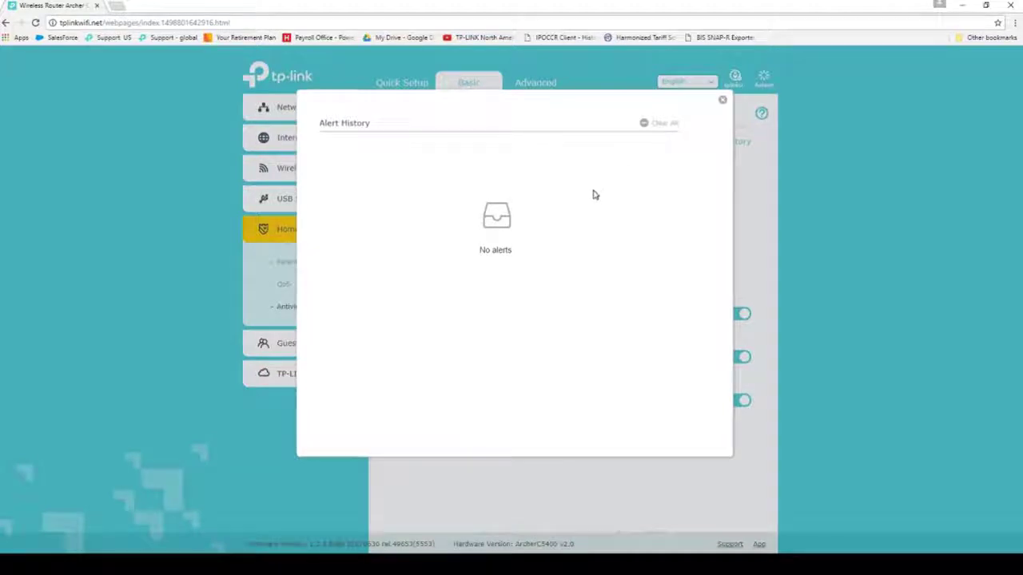